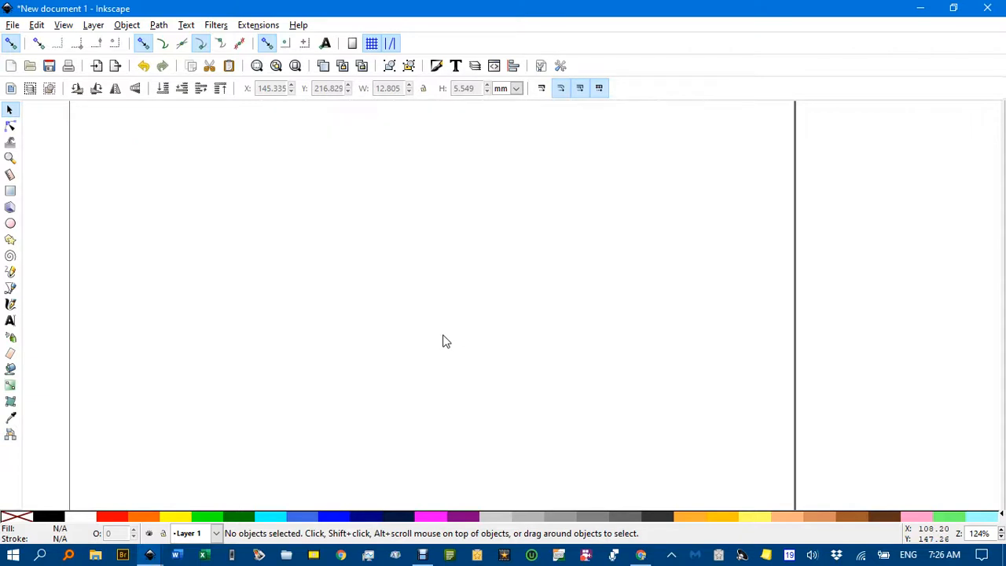
Draw a small rectangle about 12.6 mm wide and 5.8 mm high in the page's upper-left area and select it.
{"action": "left_click", "coordinate": [11, 191]}
{"action": "left_click_drag", "start_coordinate": [198, 187], "coordinate": [243, 203]}
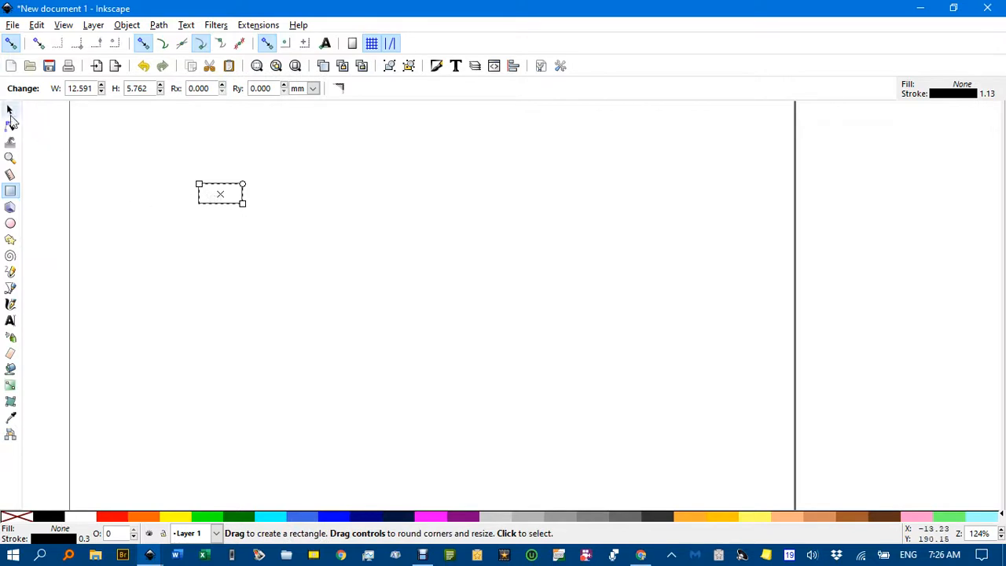
{"action": "left_click", "coordinate": [10, 112]}
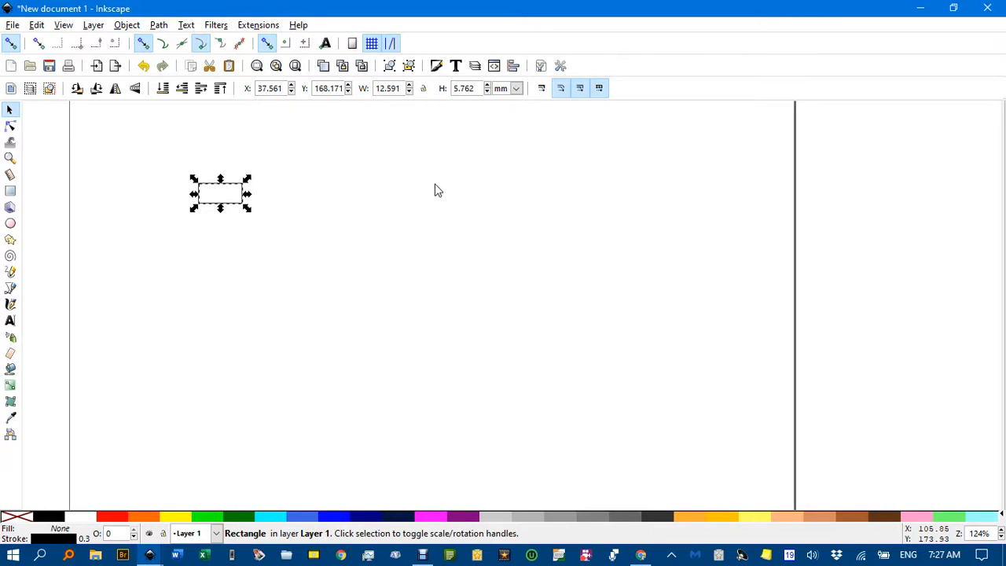
Duplicate the rectangle in place until there are ten stacked copies and select all of them.
{"action": "key", "text": "ctrl+d"}
{"action": "left_click", "coordinate": [114, 139]}
{"action": "left_click_drag", "start_coordinate": [117, 135], "coordinate": [314, 246]}
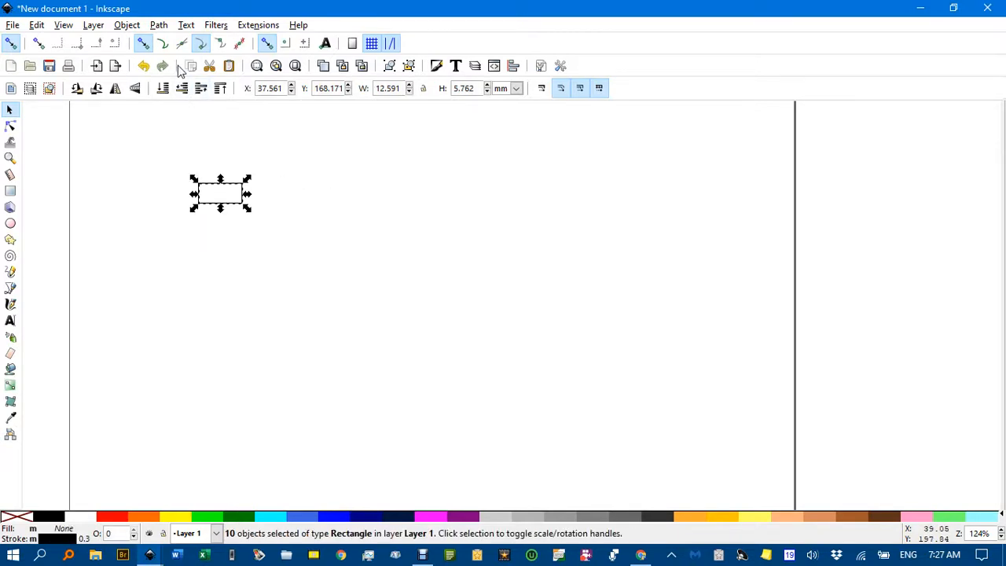
Arrange the ten rectangles in a rectangular grid of 1 row and 10 columns, with centre alignment and 0 px spacing.
{"action": "left_click", "coordinate": [127, 27]}
{"action": "left_click", "coordinate": [165, 467]}
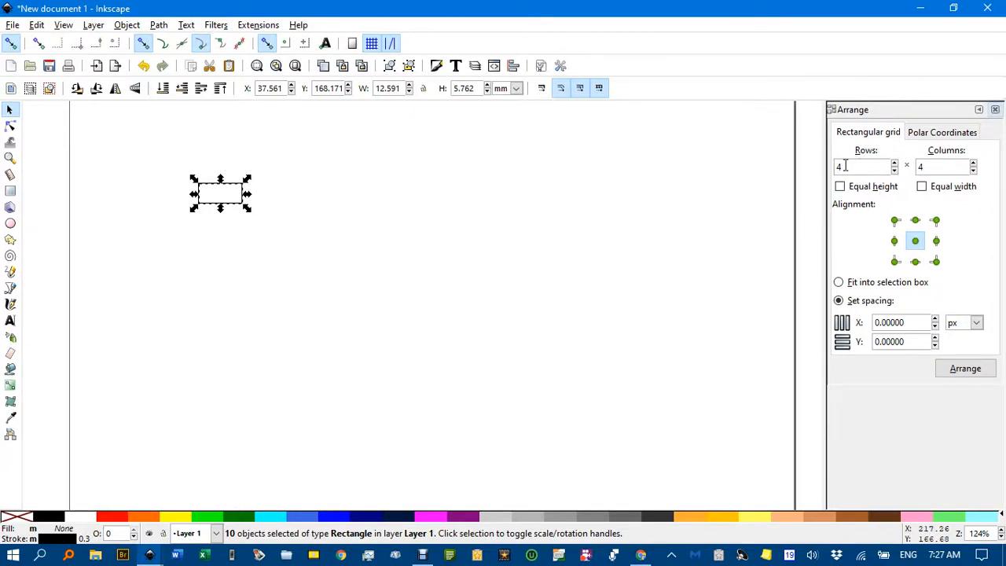
{"action": "left_click", "coordinate": [895, 171]}
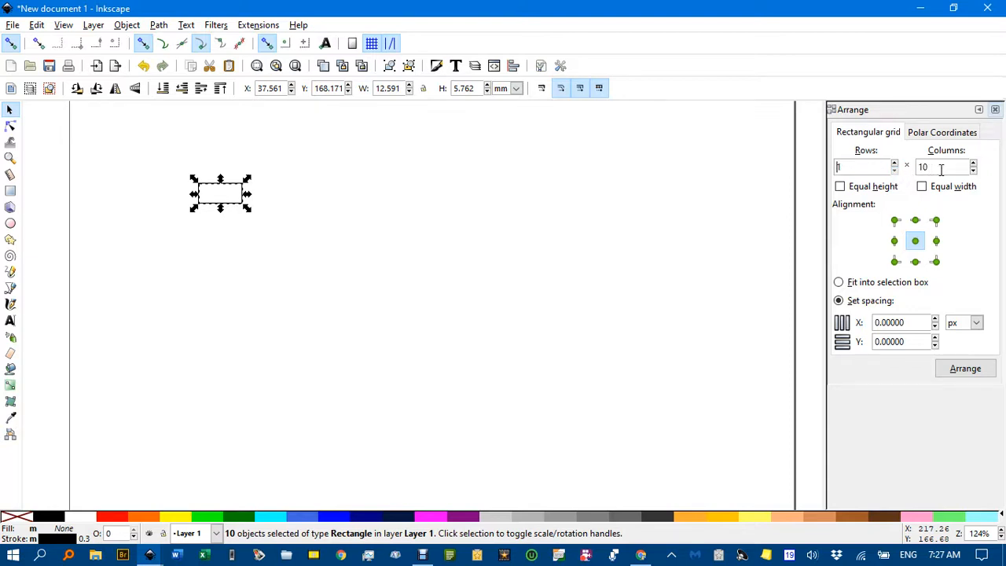
{"action": "left_click", "coordinate": [915, 242]}
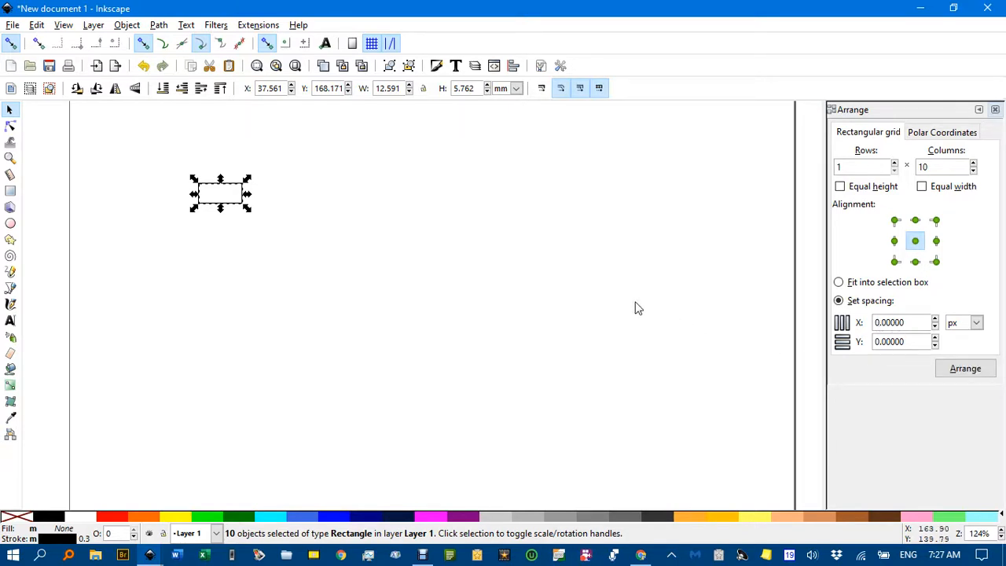
{"action": "left_click", "coordinate": [967, 369]}
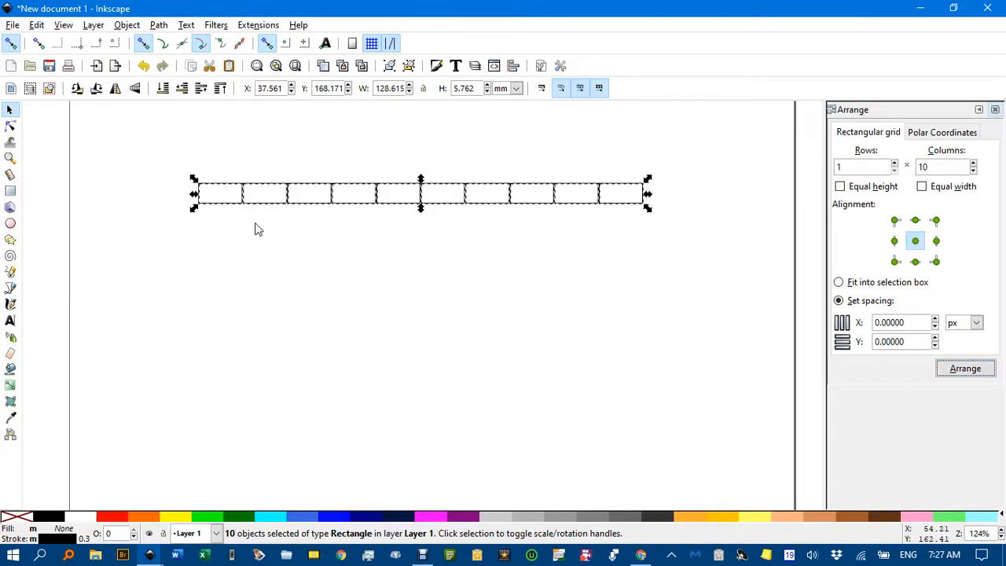
Examine the borders between adjacent rectangles up close and undo the row arrangement.
{"action": "scroll", "coordinate": [246, 210], "scroll_direction": "up", "scroll_amount": 7}
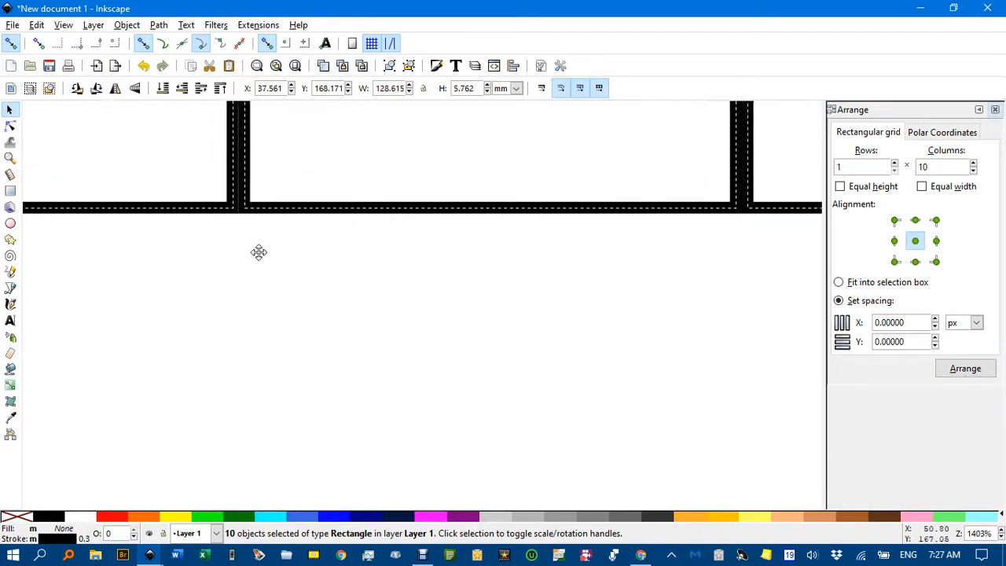
{"action": "left_click_drag", "start_coordinate": [259, 252], "coordinate": [290, 312]}
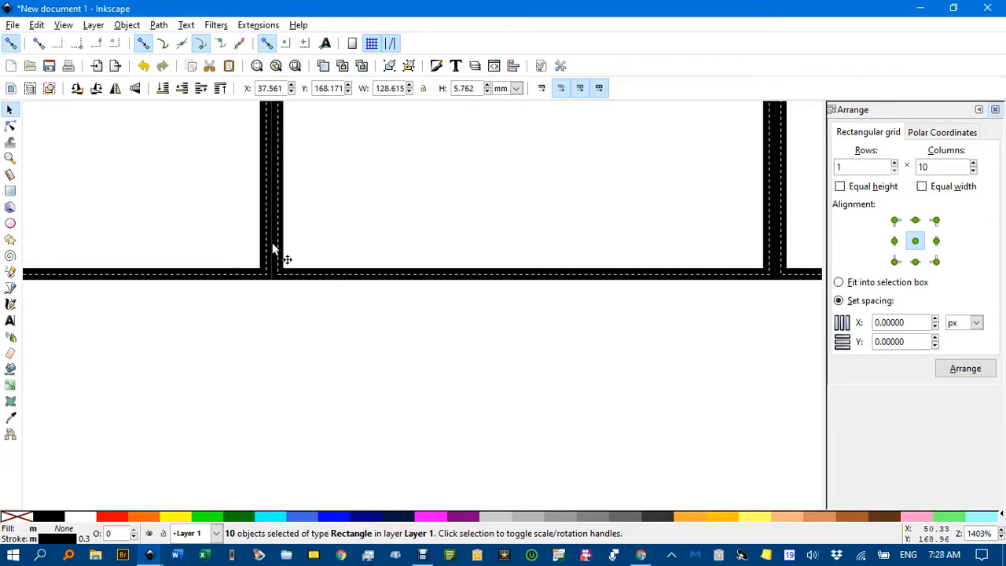
{"action": "scroll", "coordinate": [344, 247], "scroll_direction": "down", "scroll_amount": 6, "text": "ctrl"}
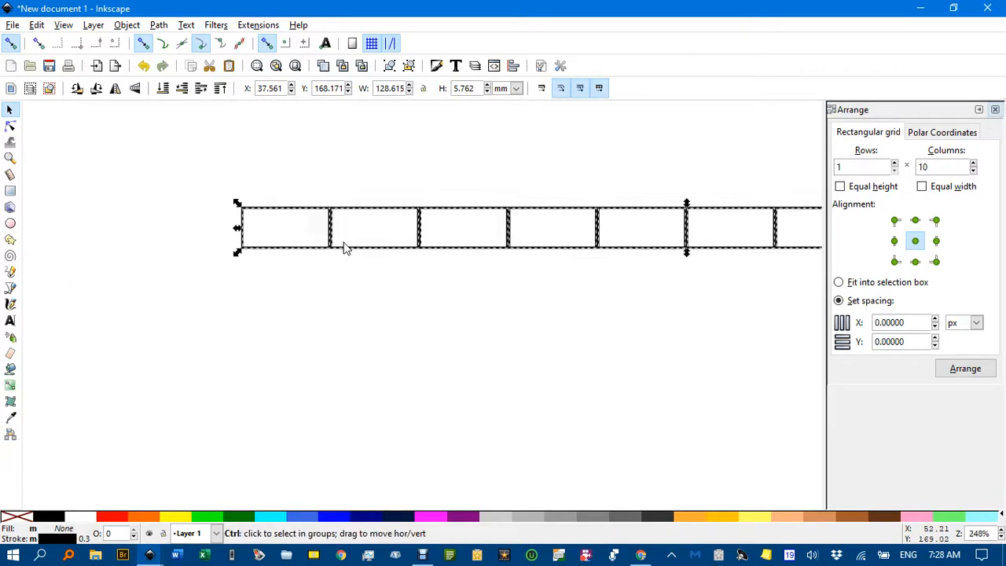
{"action": "scroll", "coordinate": [345, 248], "scroll_direction": "right", "scroll_amount": 3}
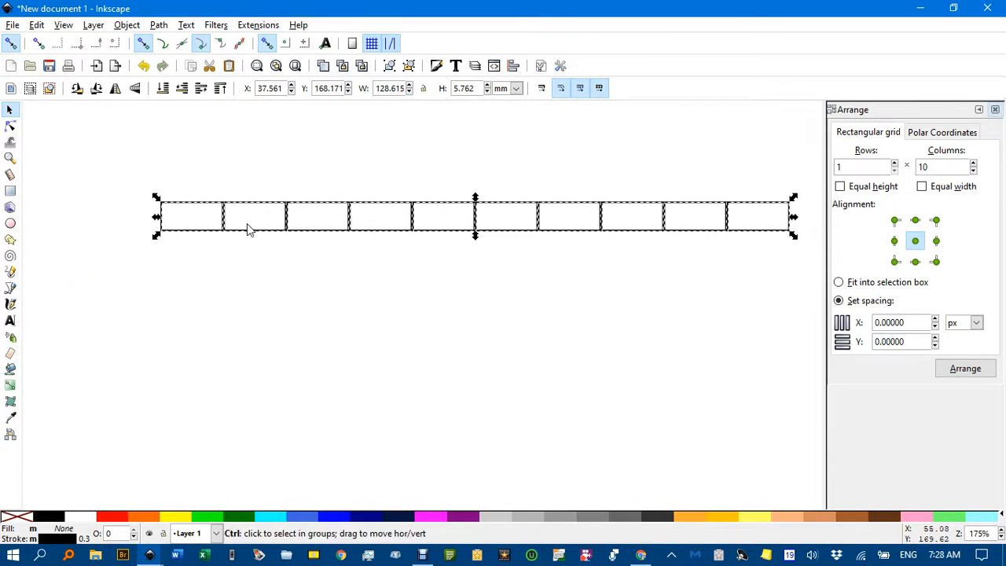
{"action": "key", "text": "ctrl+z"}
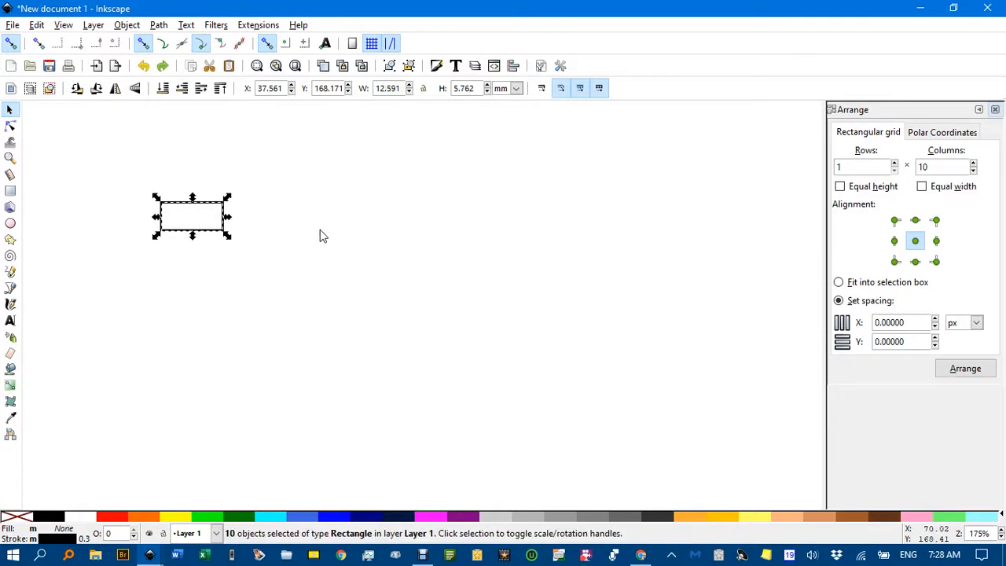
Remove the outlines of the ten stacked rectangles, fill them light grey, and arrange them again in 1 row of 10 columns.
{"action": "left_click", "coordinate": [22, 522], "text": "shift"}
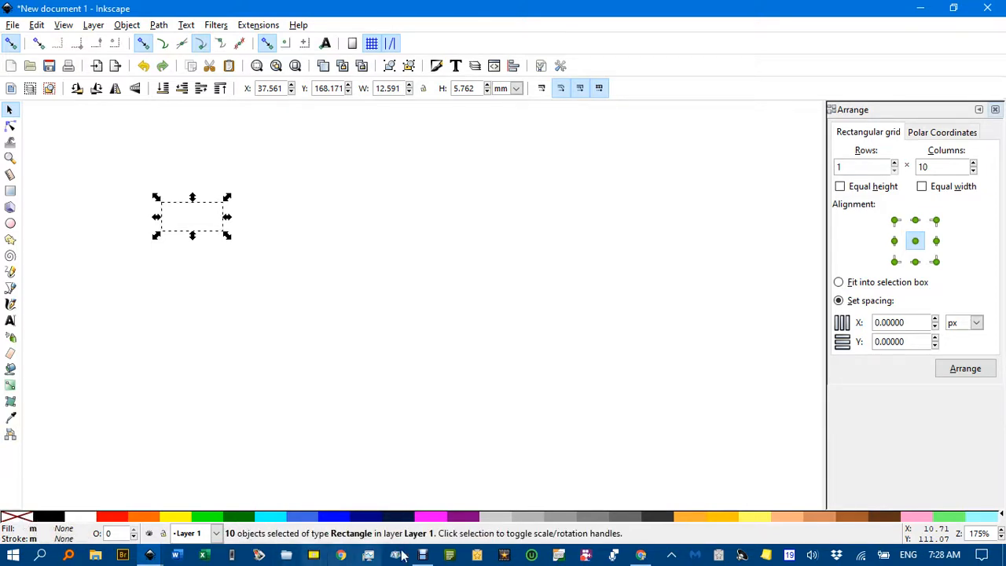
{"action": "left_click", "coordinate": [503, 517]}
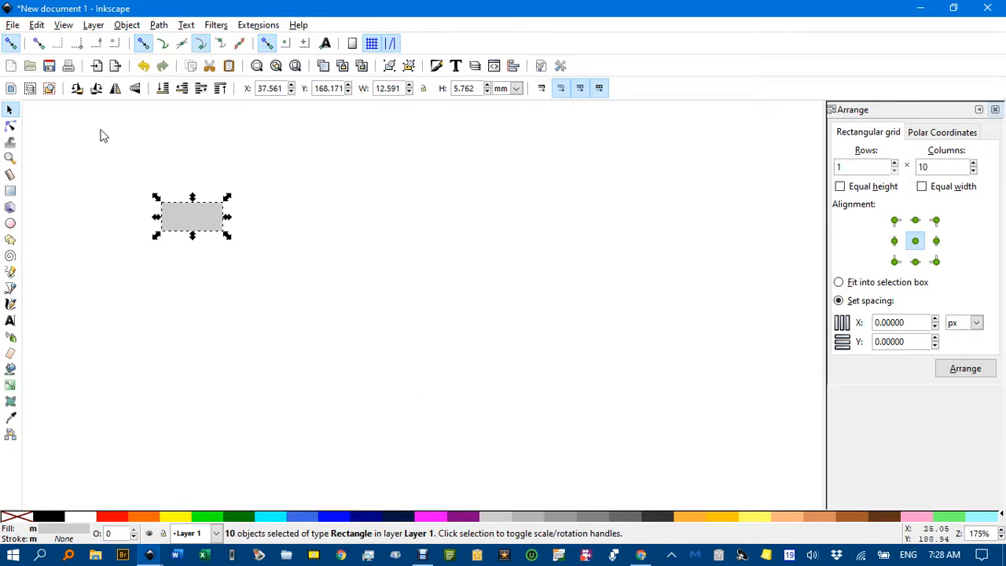
{"action": "left_click", "coordinate": [968, 375]}
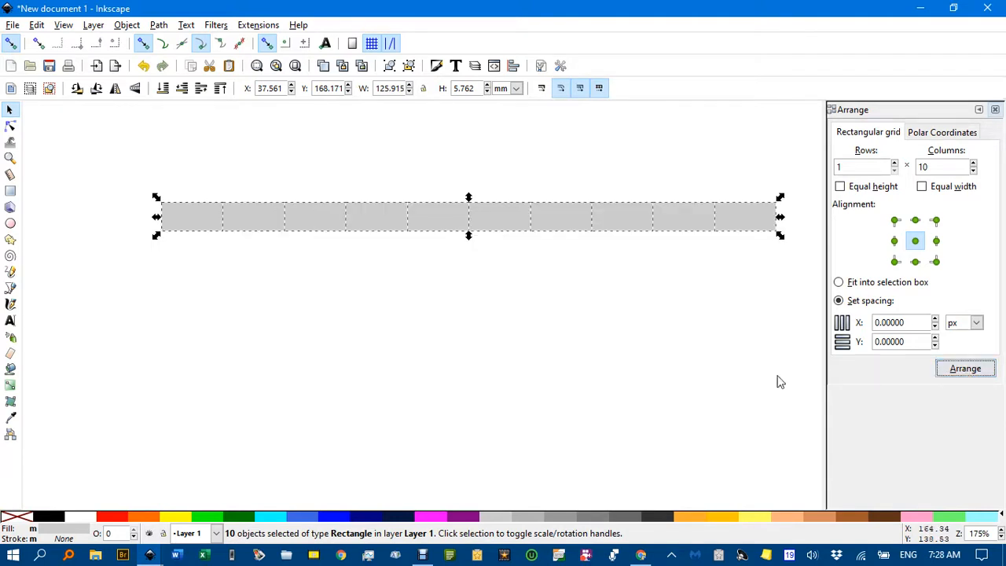
{"action": "scroll", "coordinate": [408, 234], "scroll_direction": "up", "scroll_amount": 2, "text": "ctrl"}
{"action": "scroll", "coordinate": [407, 234], "scroll_direction": "up", "scroll_amount": 3, "text": "ctrl"}
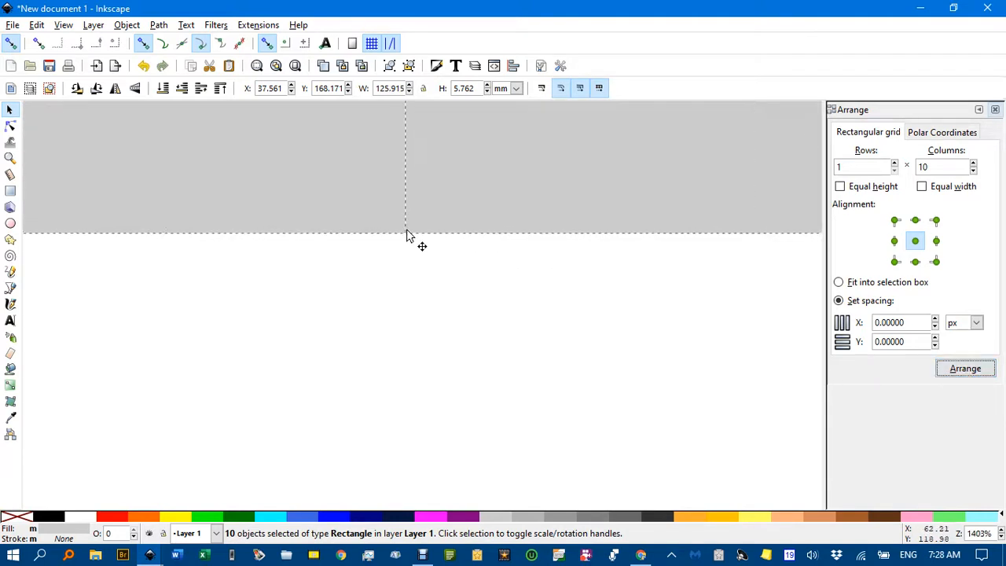
{"action": "scroll", "coordinate": [407, 234], "scroll_direction": "down", "scroll_amount": 4, "text": "ctrl"}
{"action": "scroll", "coordinate": [408, 234], "scroll_direction": "down", "scroll_amount": 1, "text": "ctrl"}
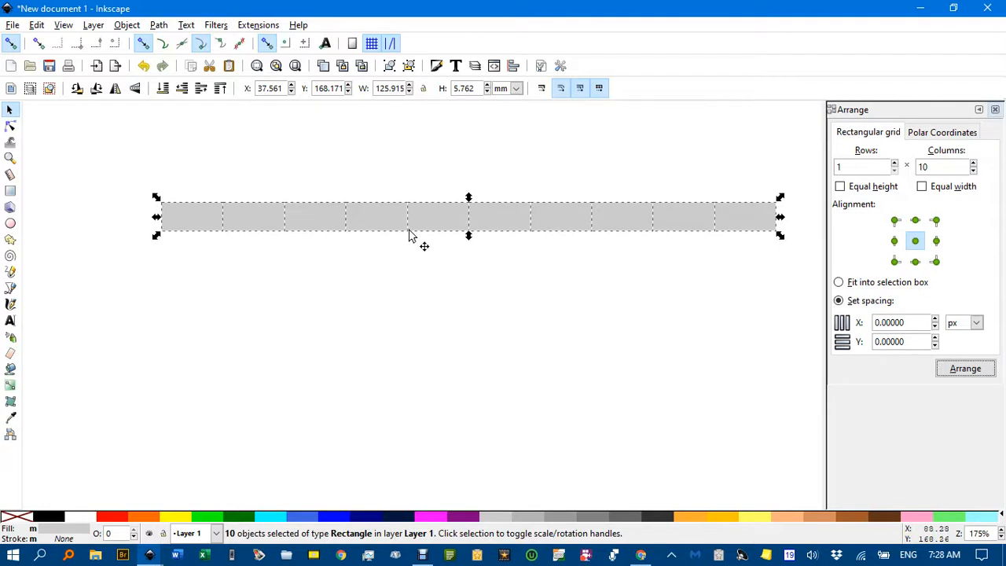
Duplicate the row in place to make 100 rectangles, select them all and arrange them in a grid of 10 rows and 10 columns.
{"action": "left_click_drag", "start_coordinate": [632, 309], "coordinate": [585, 253]}
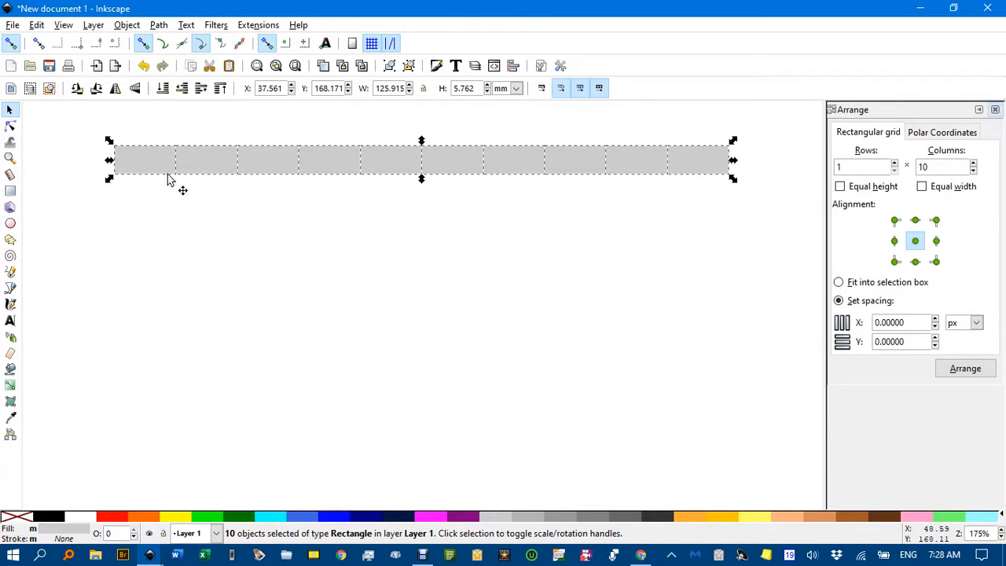
{"action": "key", "text": "ctrl"}
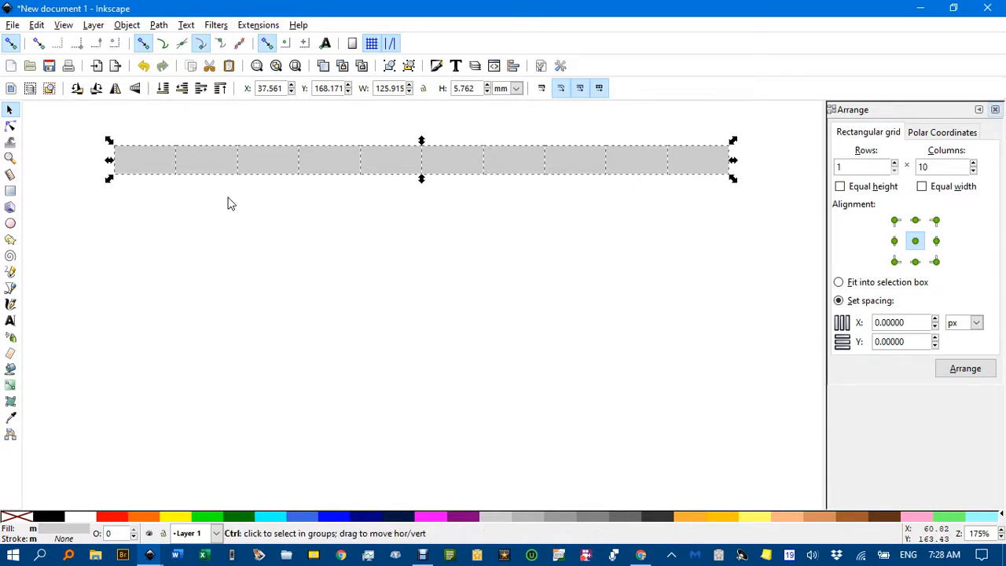
{"action": "key", "text": "ctrl+d"}
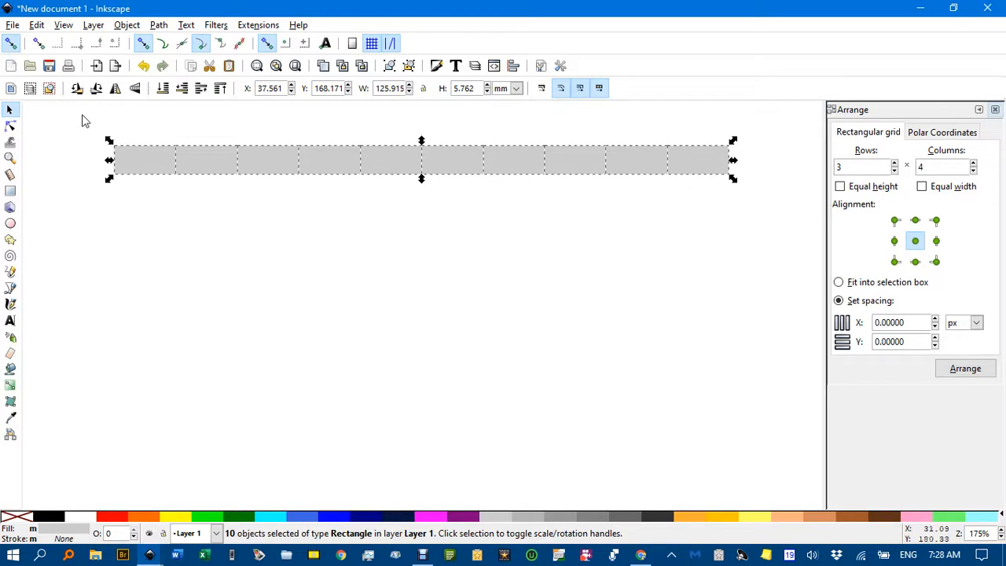
{"action": "left_click", "coordinate": [57, 118]}
{"action": "left_click_drag", "start_coordinate": [57, 118], "coordinate": [768, 225]}
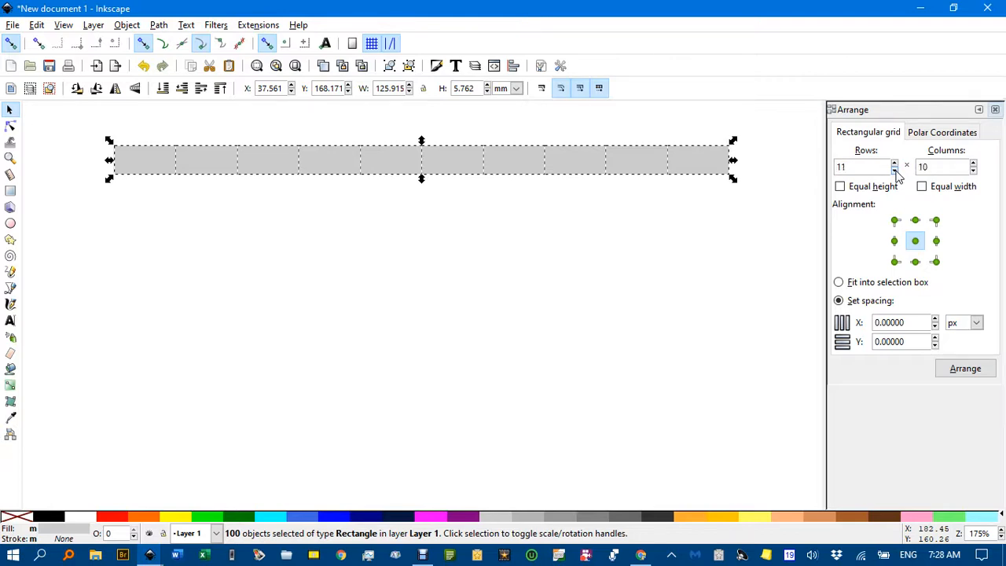
{"action": "left_click", "coordinate": [896, 170]}
{"action": "left_click", "coordinate": [968, 374]}
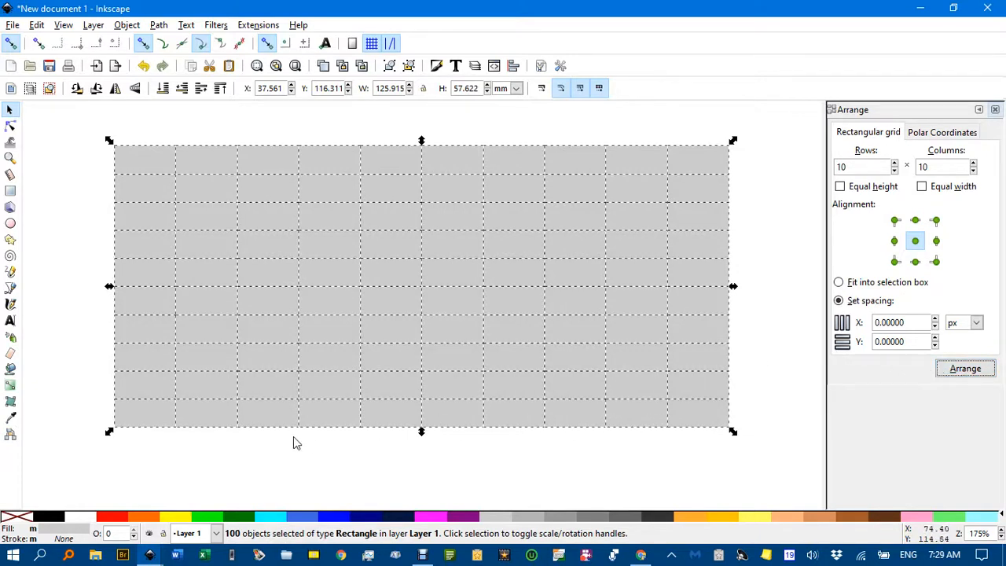
Give all 100 rectangles no fill and a black outline with a stroke width of 0.200 mm.
{"action": "left_click", "coordinate": [21, 523]}
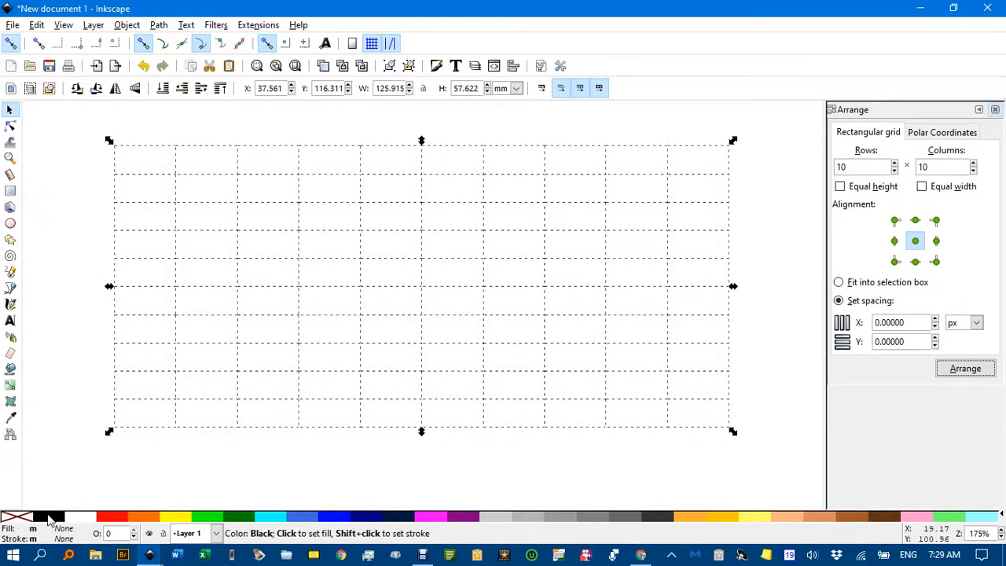
{"action": "left_click", "coordinate": [49, 518], "text": "shift"}
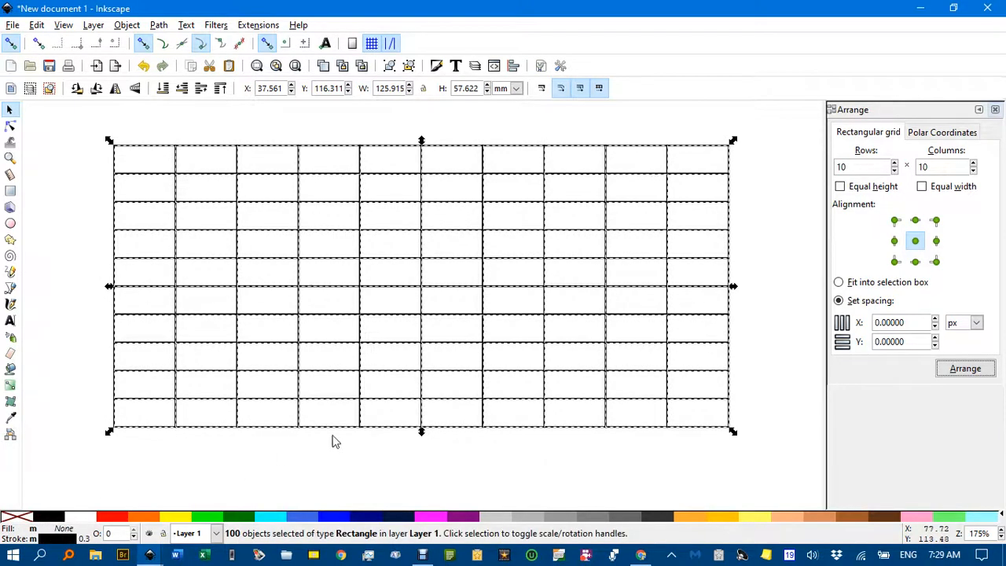
{"action": "left_click", "coordinate": [995, 110]}
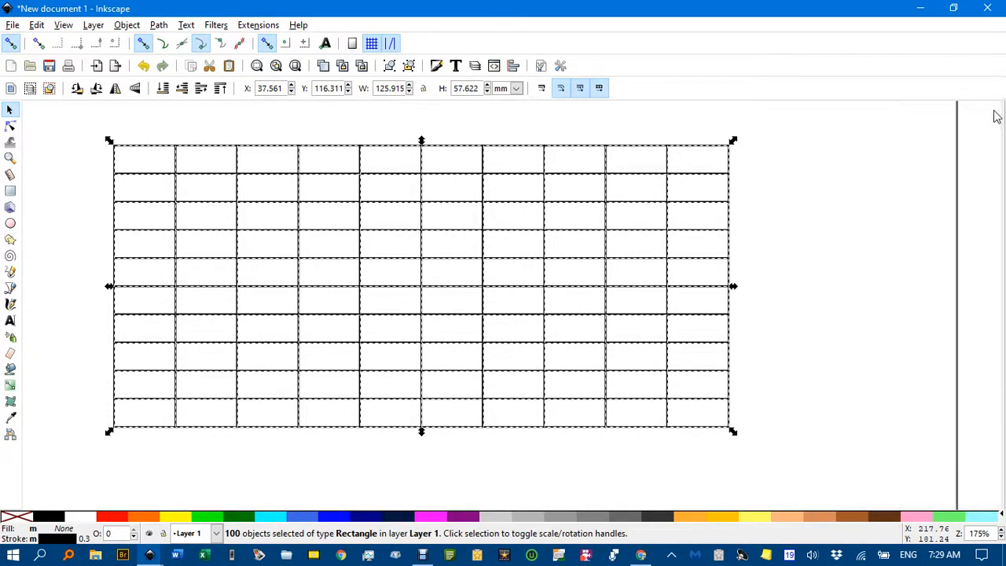
{"action": "key", "text": "ctrl+shift+f"}
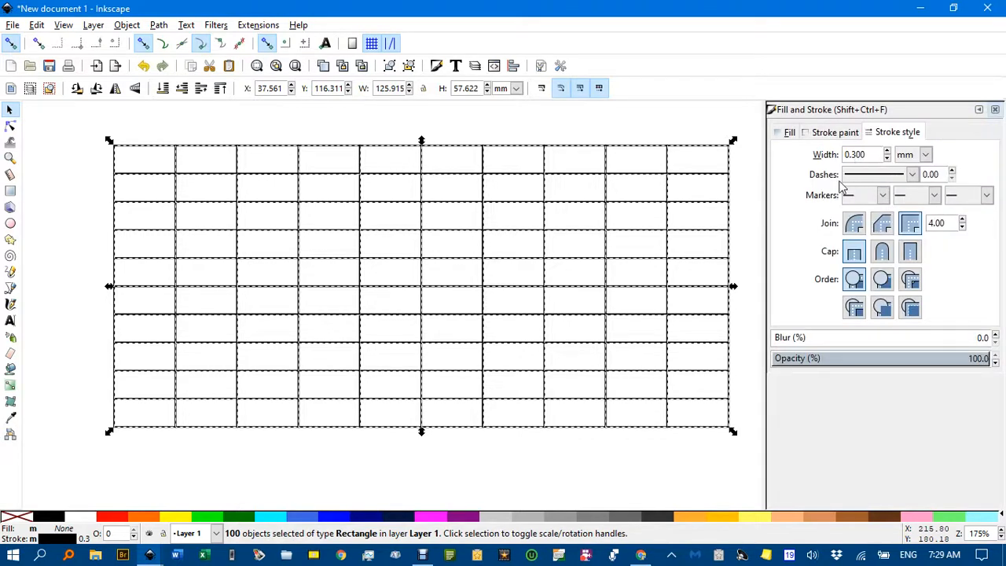
{"action": "left_click", "coordinate": [887, 159]}
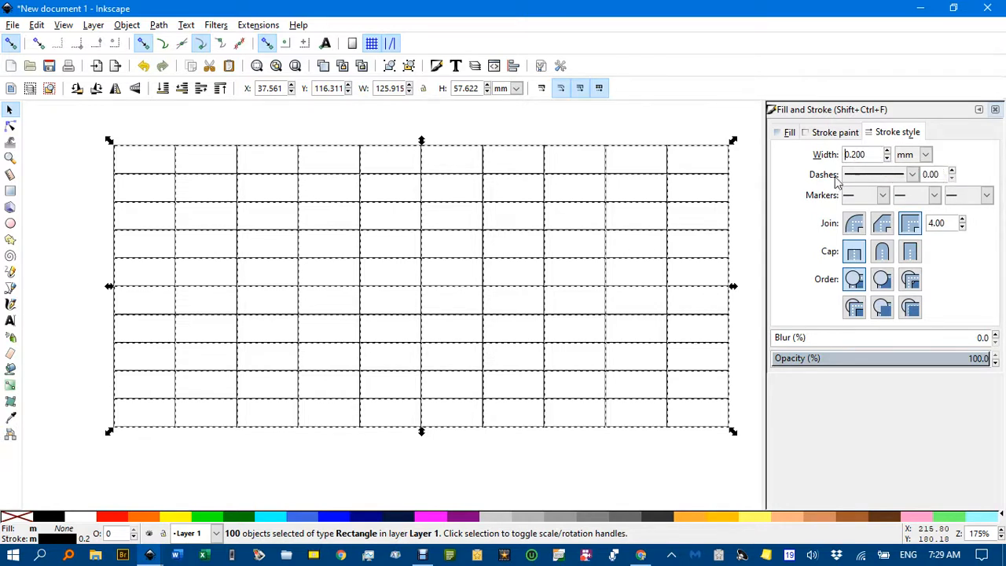
{"action": "left_click", "coordinate": [622, 462]}
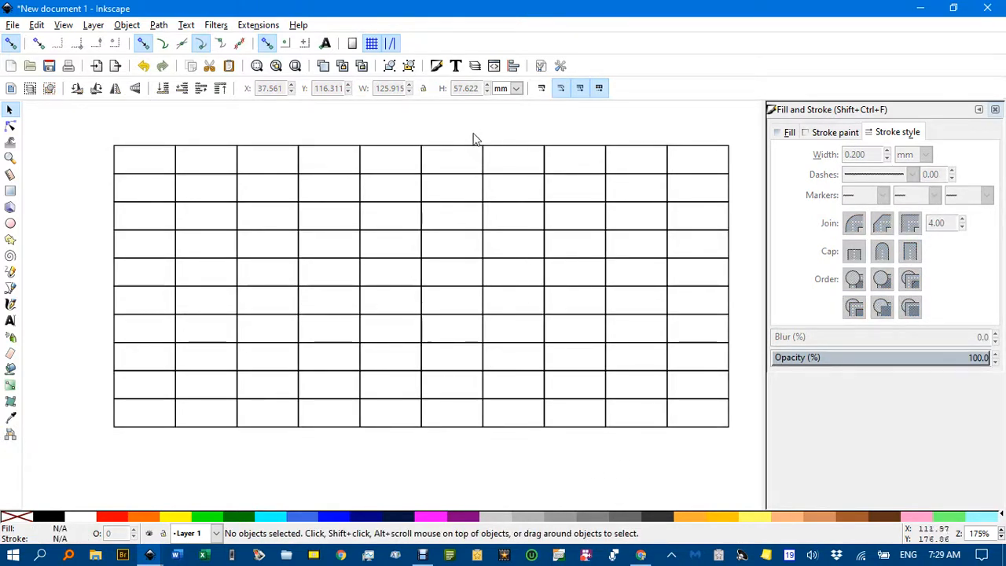
{"action": "mouse_move", "coordinate": [158, 153]}
{"action": "left_mouse_down"}
{"action": "mouse_move", "coordinate": [128, 123]}
{"action": "mouse_move", "coordinate": [160, 142]}
{"action": "left_mouse_up"}
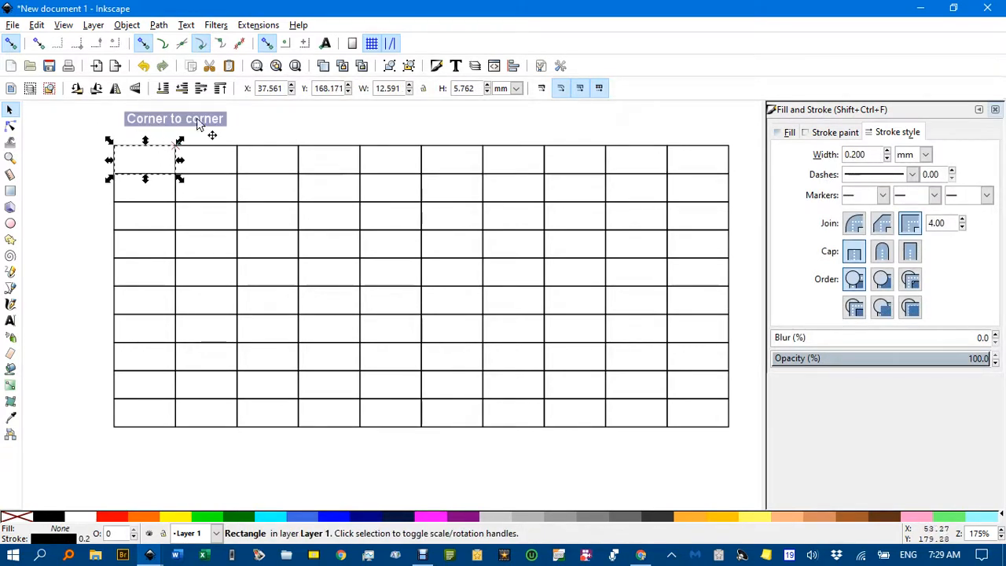
{"action": "left_click", "coordinate": [276, 124]}
{"action": "left_click_drag", "start_coordinate": [466, 122], "coordinate": [440, 122]}
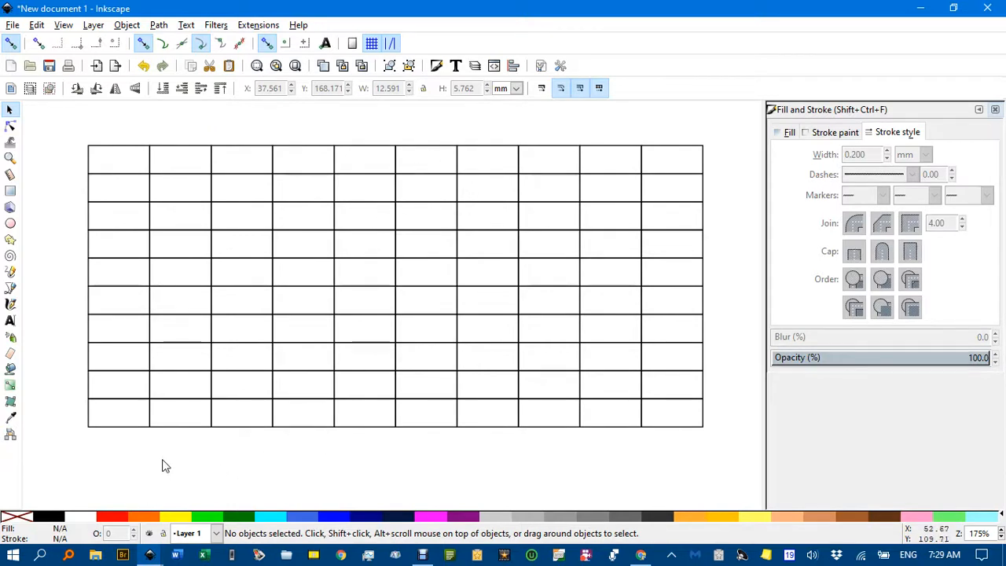
Draw an open L-shaped path along the grid's left and bottom edges, snapped to its corners, and set its stroke width to 0.700 mm.
{"action": "key", "text": "b"}
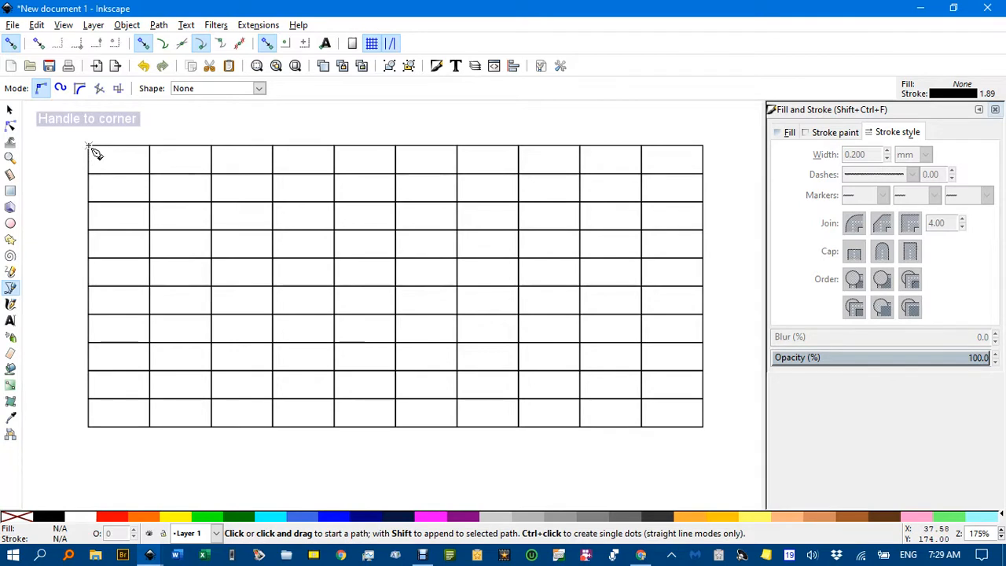
{"action": "left_click", "coordinate": [199, 49]}
{"action": "left_click", "coordinate": [89, 145]}
{"action": "left_click", "coordinate": [88, 428]}
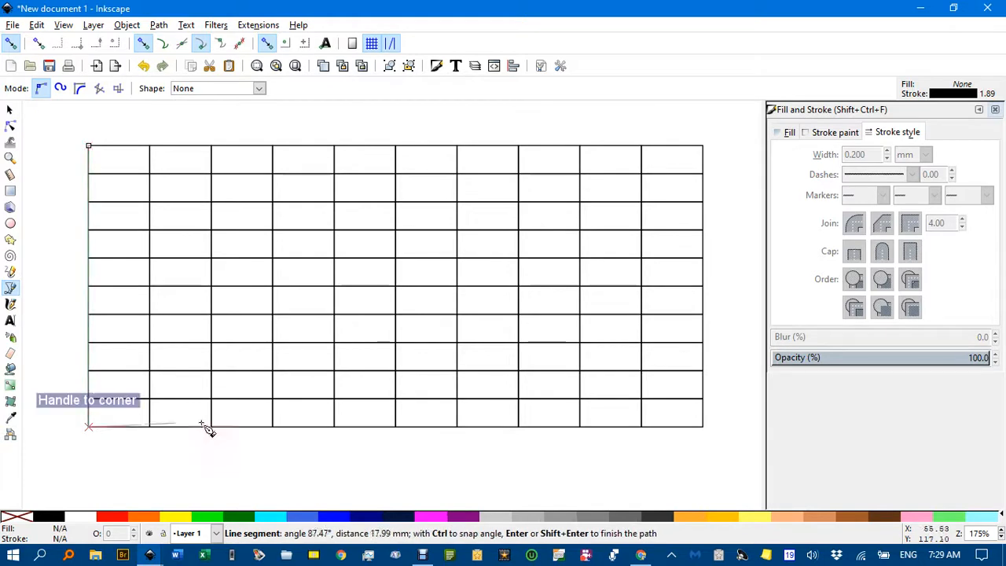
{"action": "left_click", "coordinate": [704, 426]}
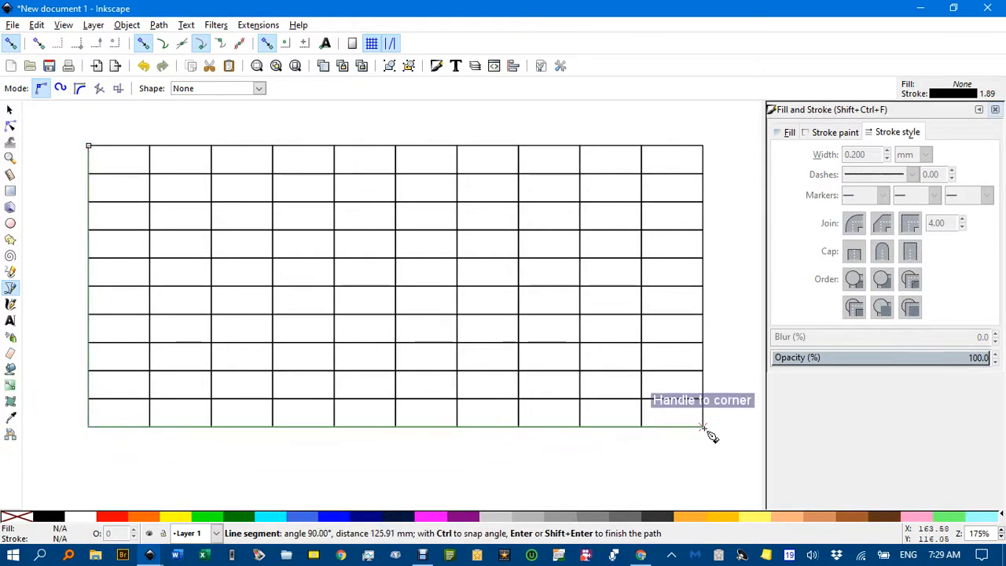
{"action": "key", "text": "Return"}
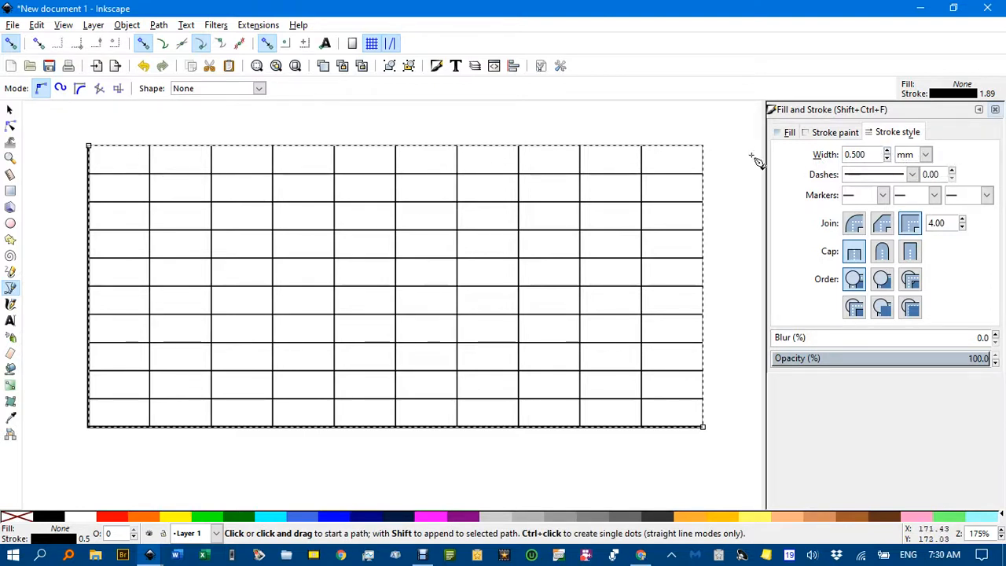
{"action": "left_click", "coordinate": [889, 153]}
{"action": "left_click", "coordinate": [889, 153]}
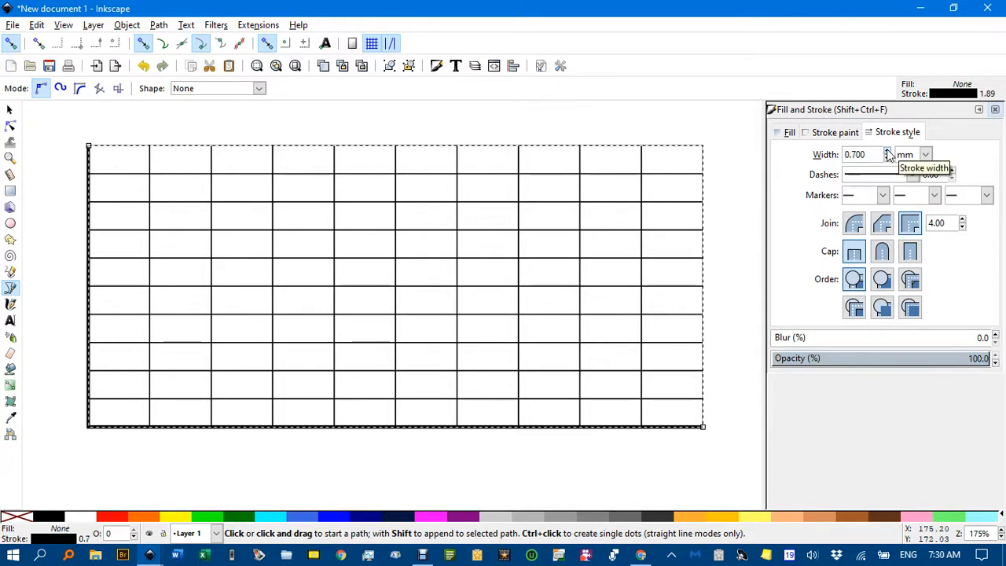
Set the axis path's stroke width to 0.500 mm and add outward-pointing arrowhead markers at its start and end.
{"action": "left_click", "coordinate": [888, 160]}
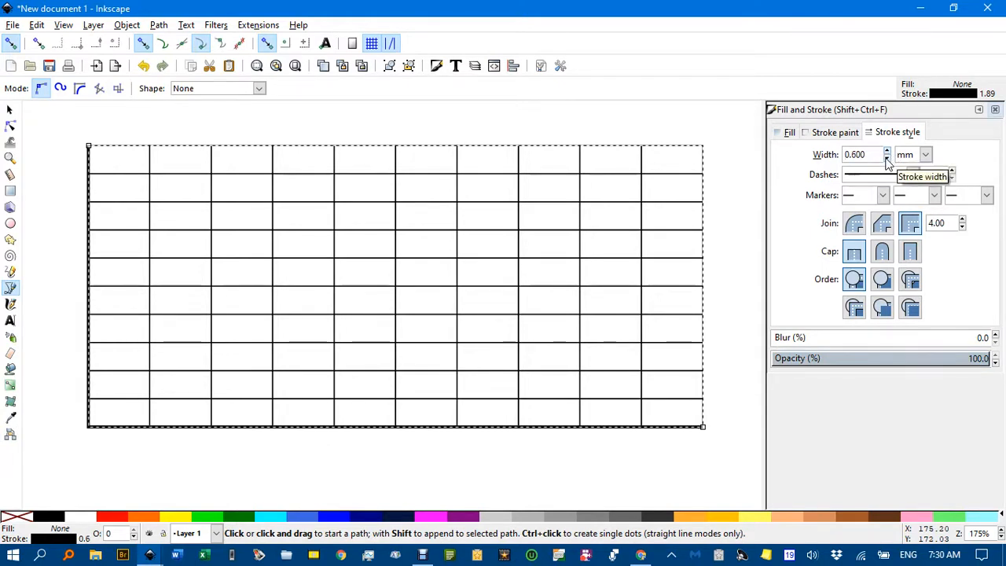
{"action": "left_click", "coordinate": [888, 160]}
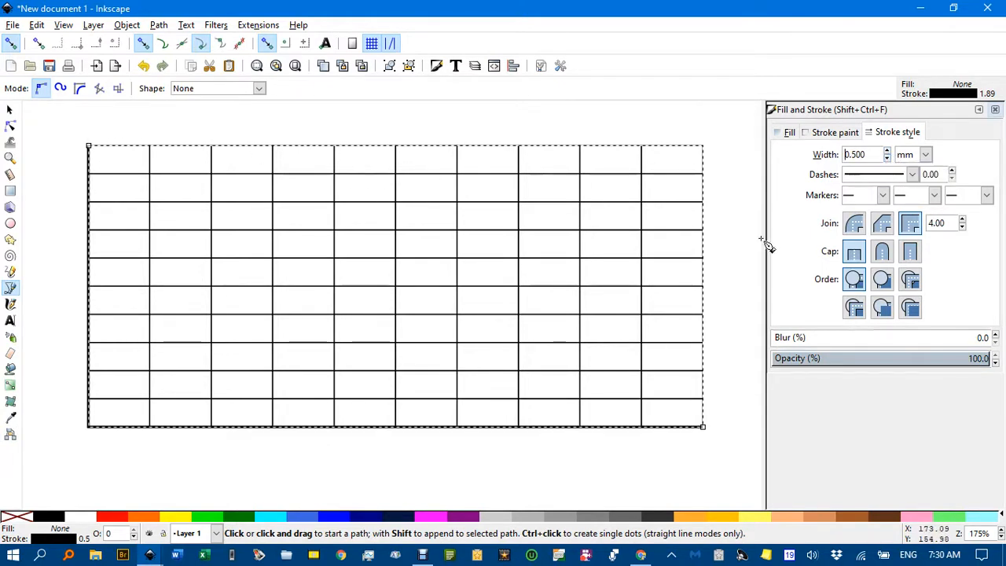
{"action": "left_click", "coordinate": [883, 195]}
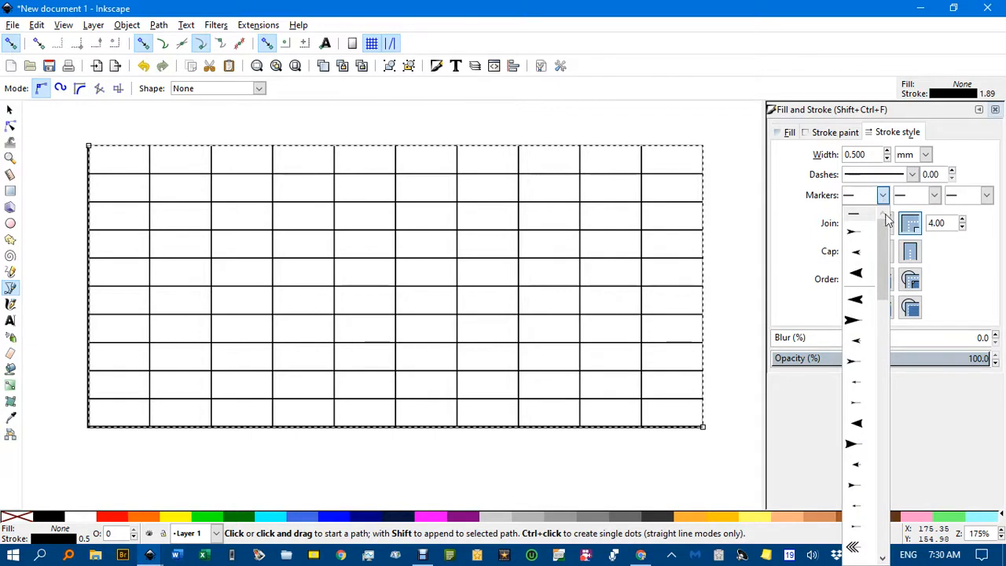
{"action": "left_click", "coordinate": [857, 340]}
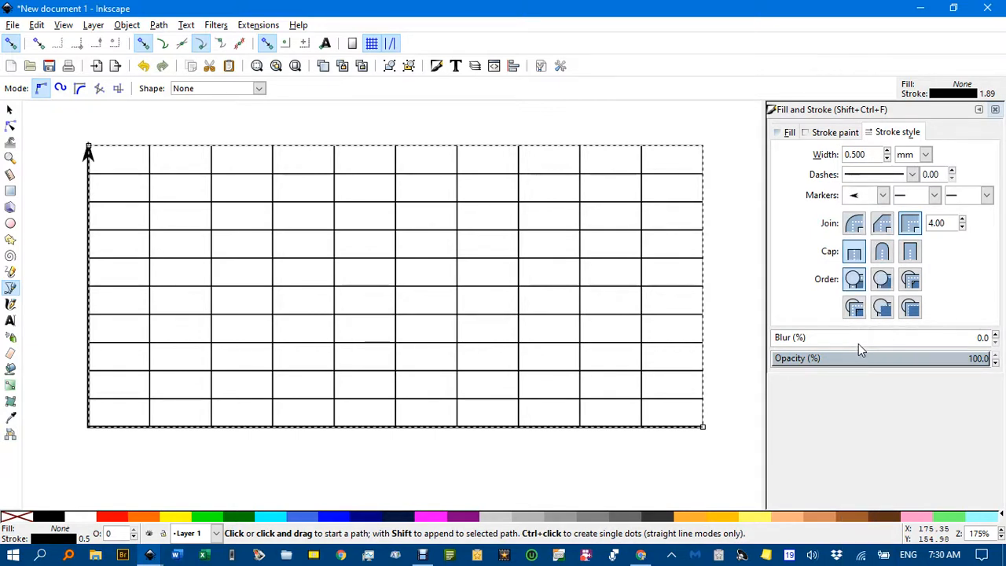
{"action": "left_click", "coordinate": [986, 195]}
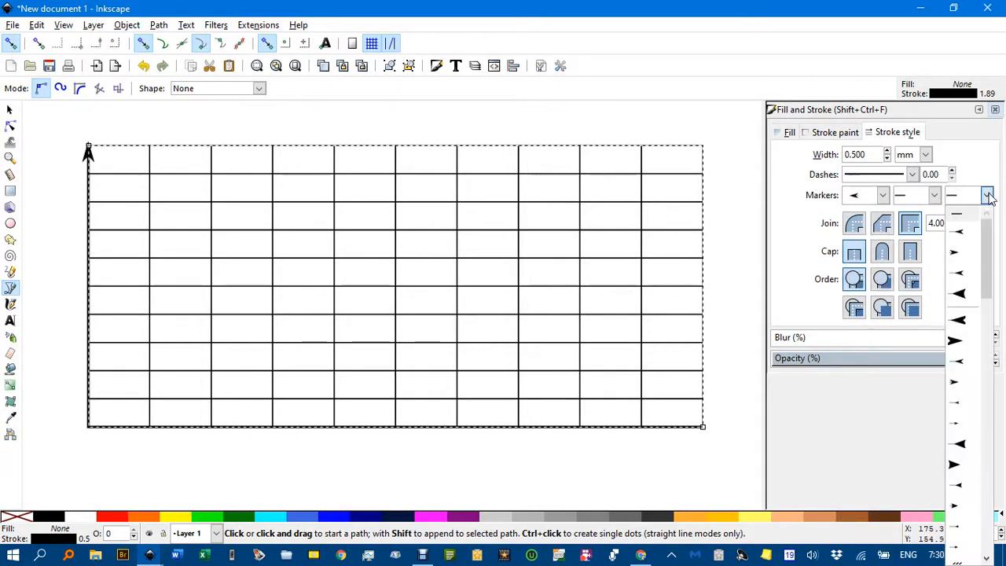
{"action": "left_click", "coordinate": [956, 380]}
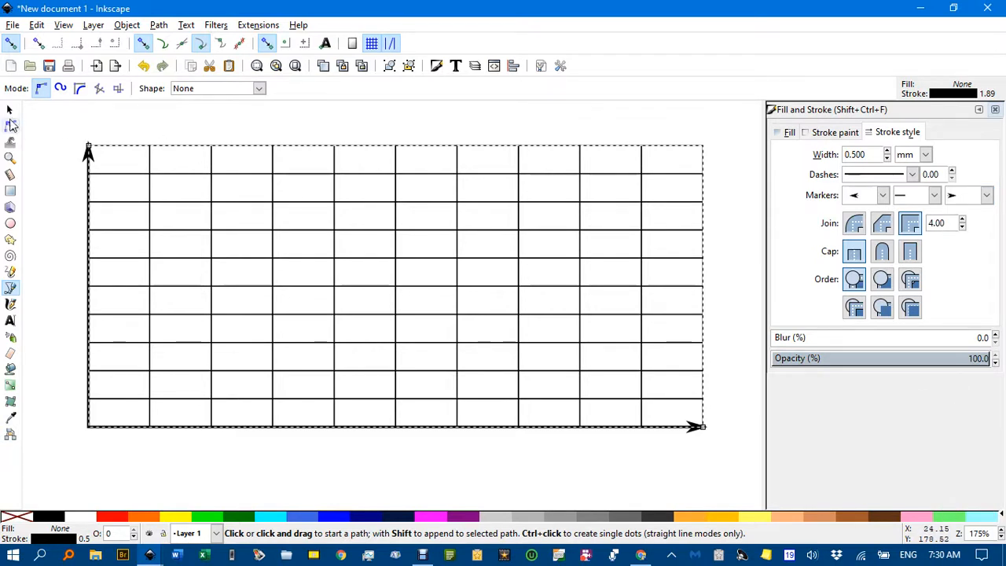
Extend the axis path's two end nodes straight beyond the grid, up and to the right, making it about 133 mm wide and 63 mm high.
{"action": "left_click", "coordinate": [10, 112]}
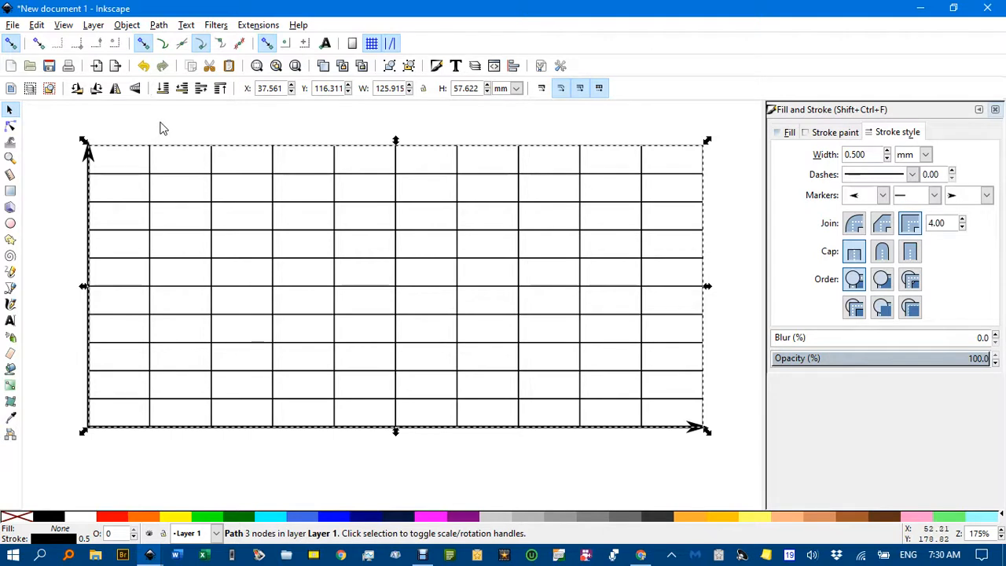
{"action": "key", "text": "n"}
{"action": "left_click_drag", "start_coordinate": [90, 153], "coordinate": [90, 124]}
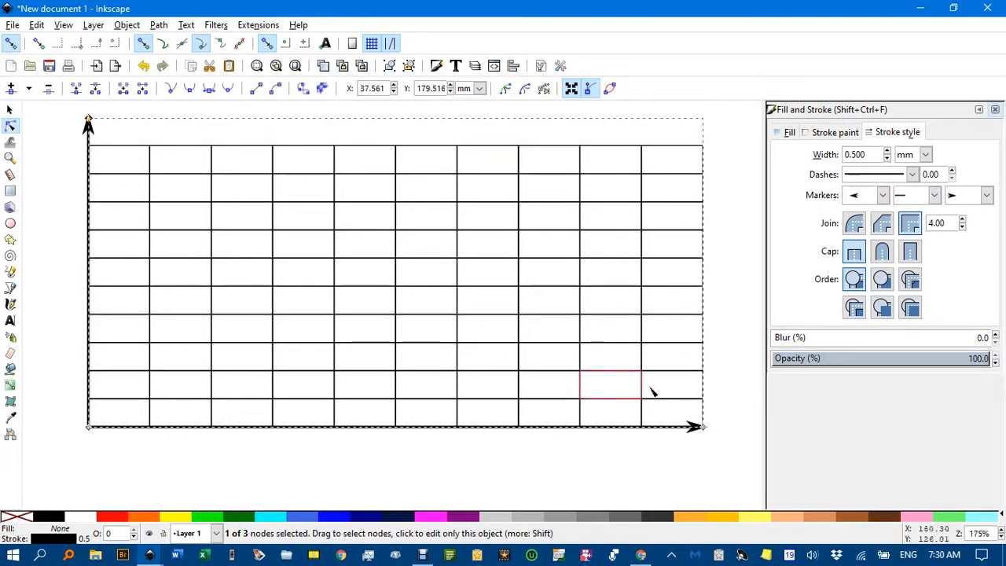
{"action": "left_click_drag", "start_coordinate": [701, 428], "coordinate": [739, 428]}
{"action": "left_click", "coordinate": [631, 440]}
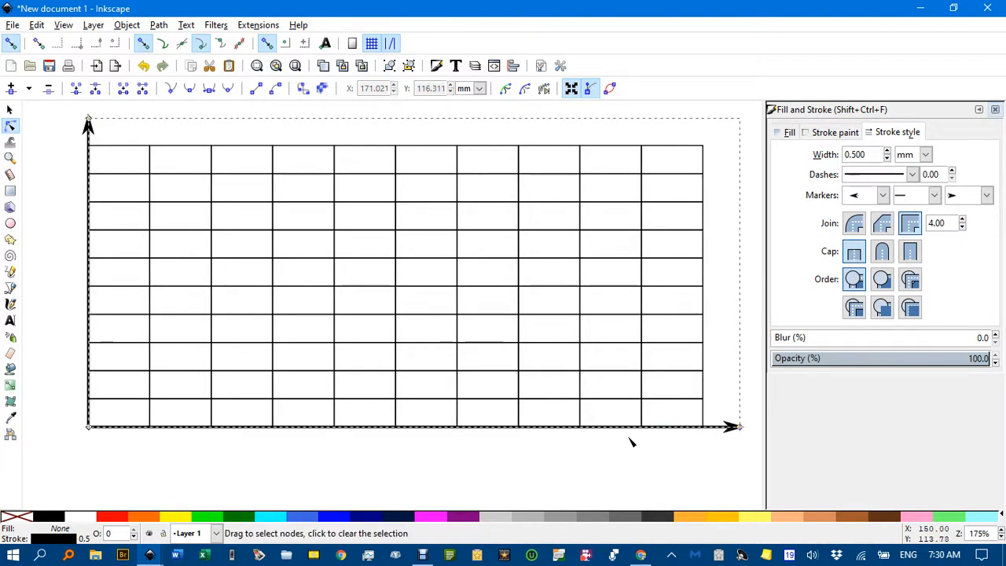
{"action": "left_click", "coordinate": [9, 110]}
{"action": "left_click", "coordinate": [47, 136]}
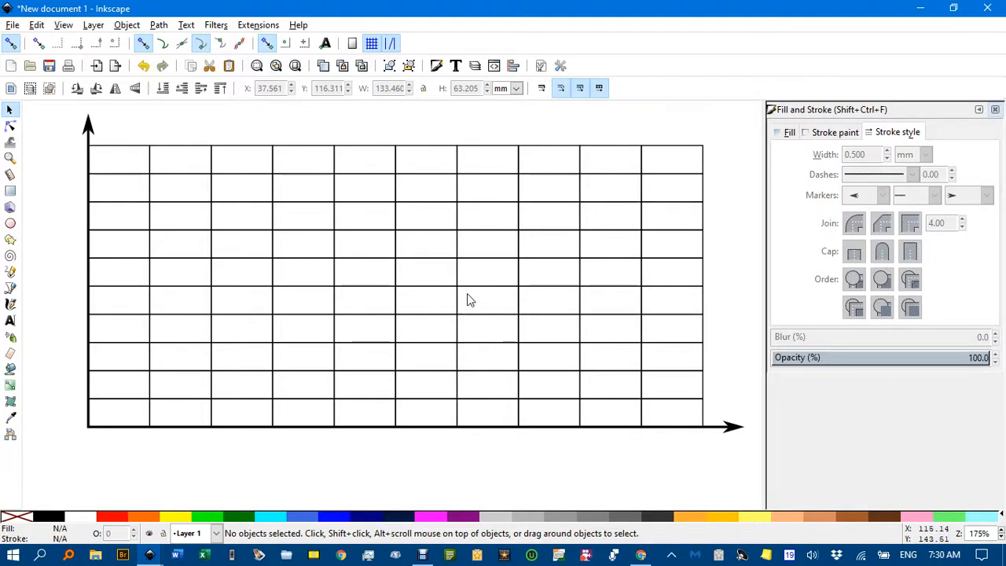
{"action": "left_click", "coordinate": [267, 28]}
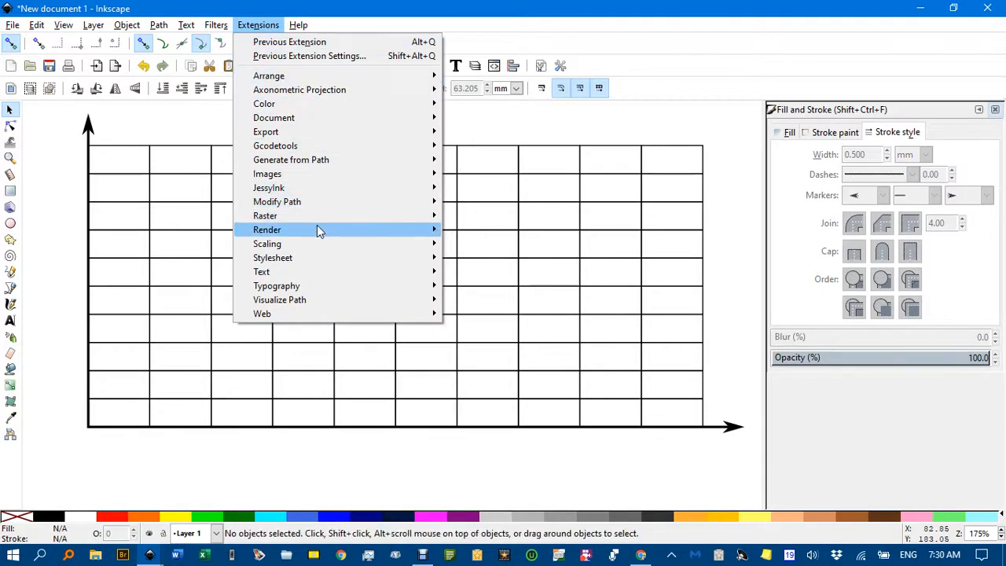
{"action": "mouse_move", "coordinate": [323, 230]}
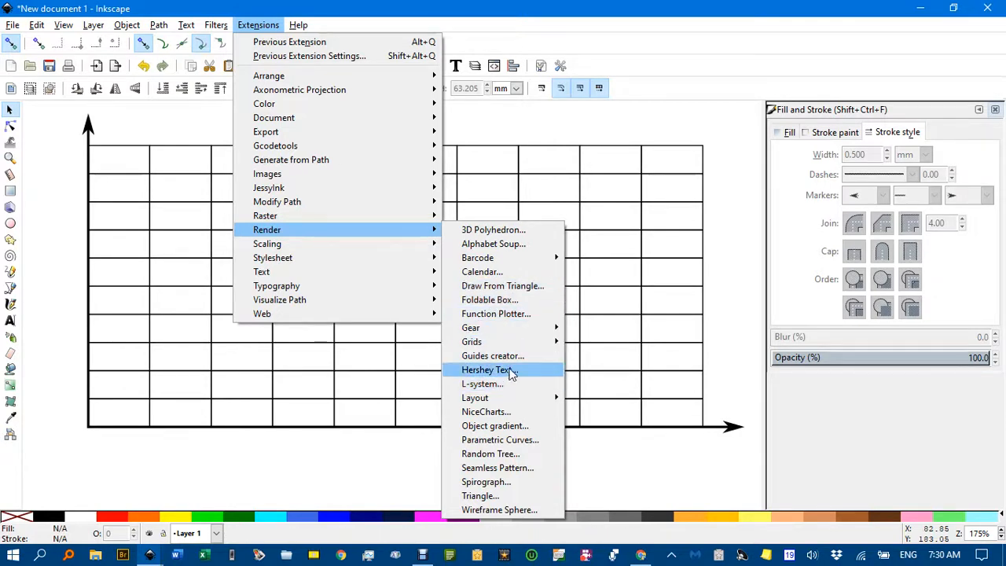
{"action": "mouse_move", "coordinate": [507, 346]}
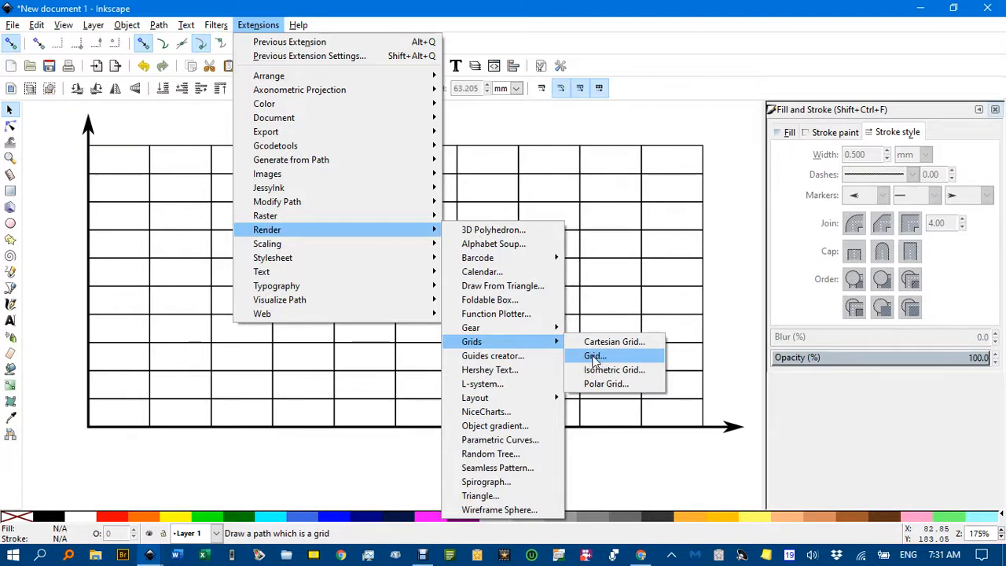
{"action": "left_click", "coordinate": [491, 127]}
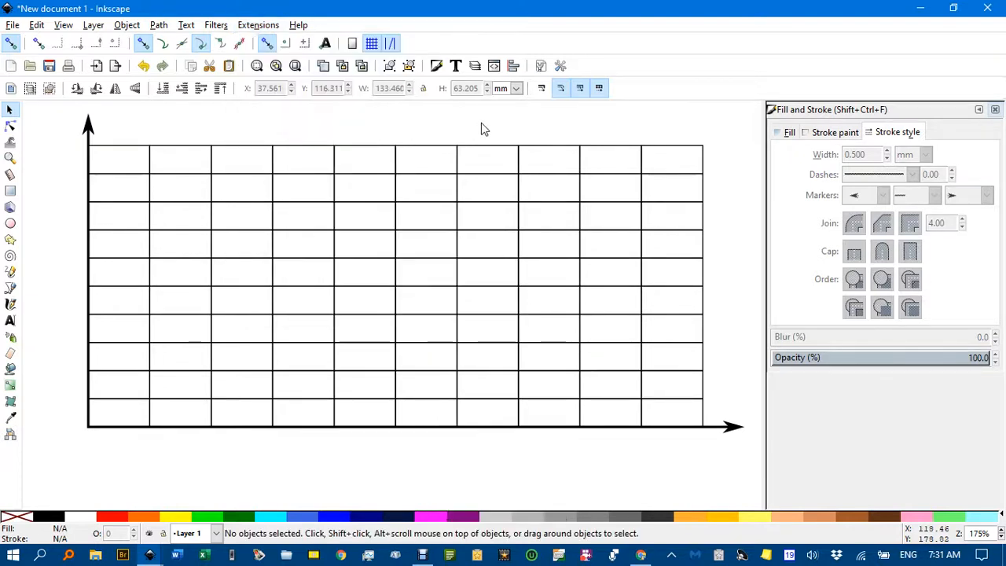